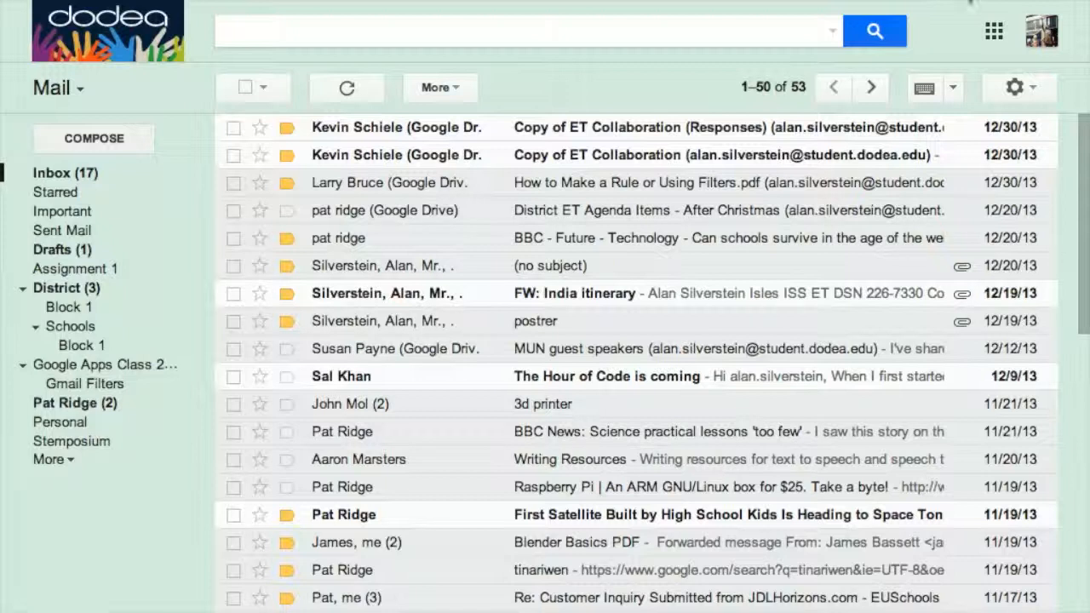
Switch from the mail inbox to Google Drive
{"action": "left_click", "coordinate": [994, 32]}
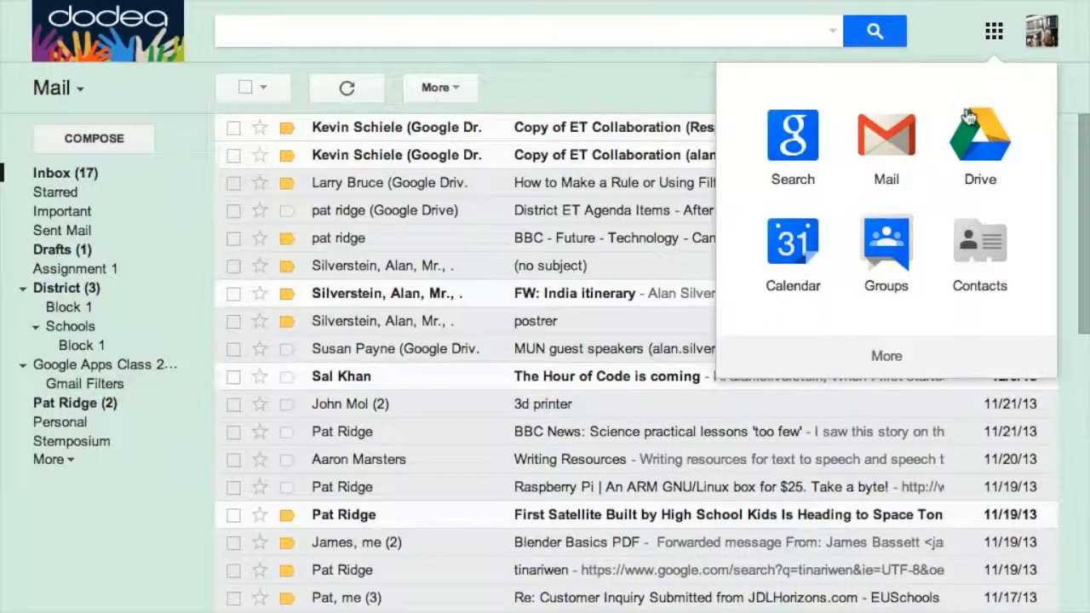
{"action": "left_click", "coordinate": [968, 150]}
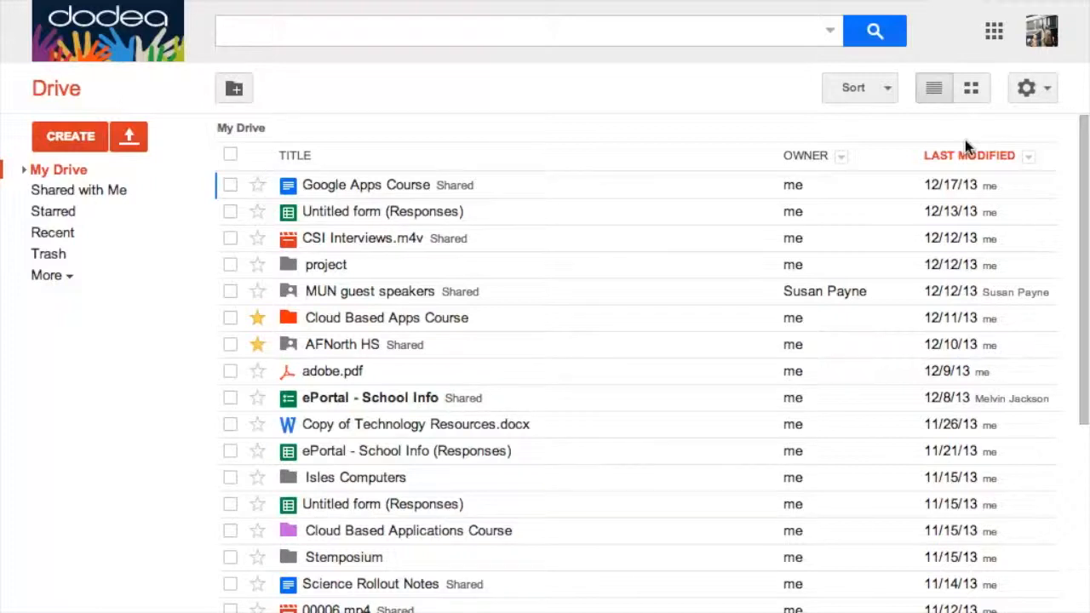
Check the sort options for My Drive, preview the files as a grid, and return to the list layout
{"action": "left_click", "coordinate": [886, 89]}
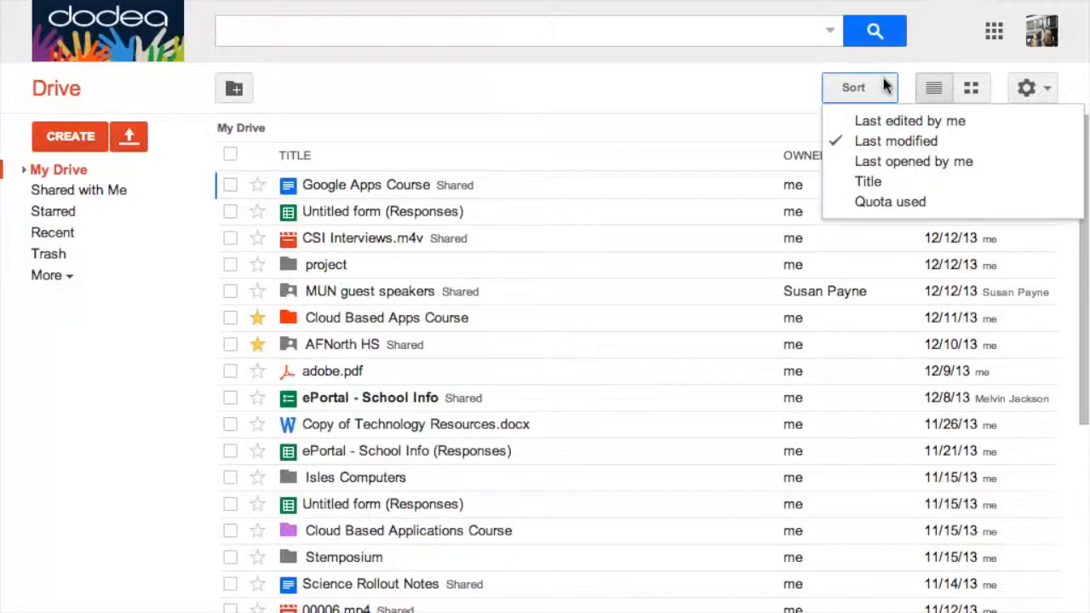
{"action": "left_click", "coordinate": [710, 91]}
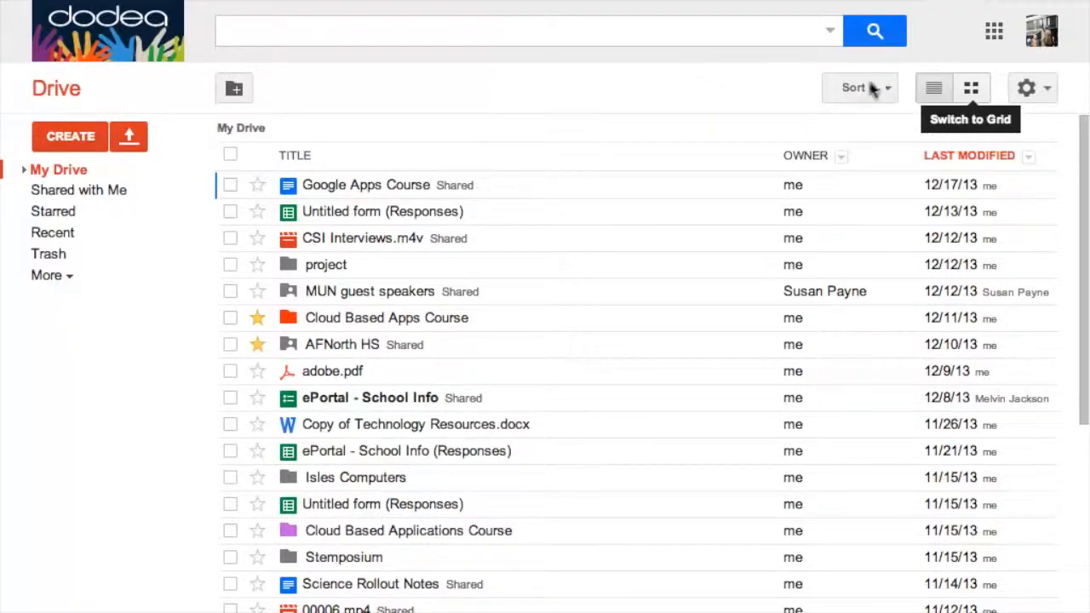
{"action": "left_click", "coordinate": [971, 85]}
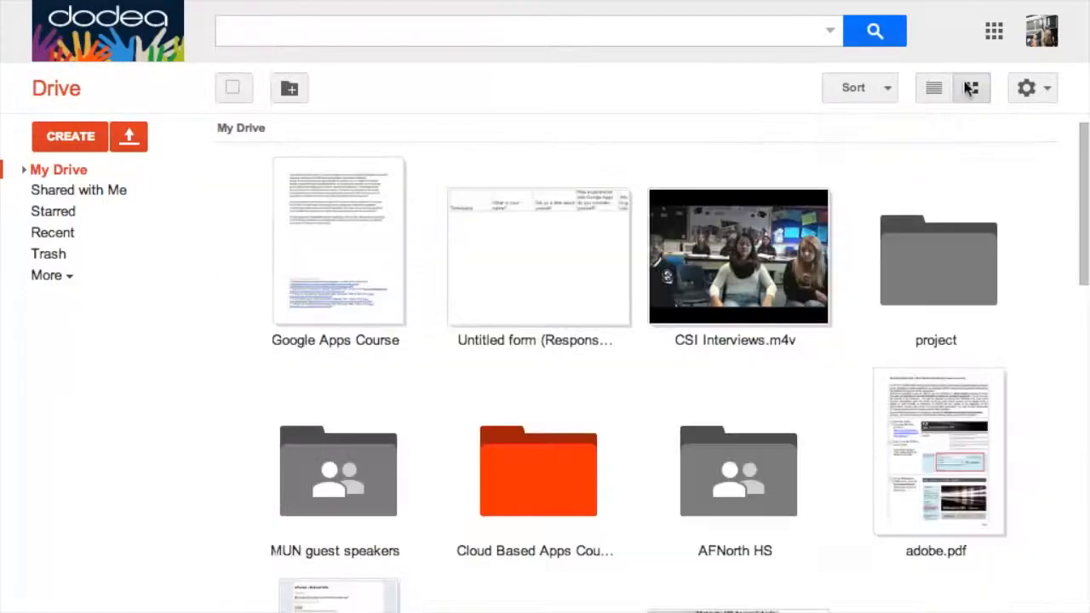
{"action": "left_click", "coordinate": [934, 88]}
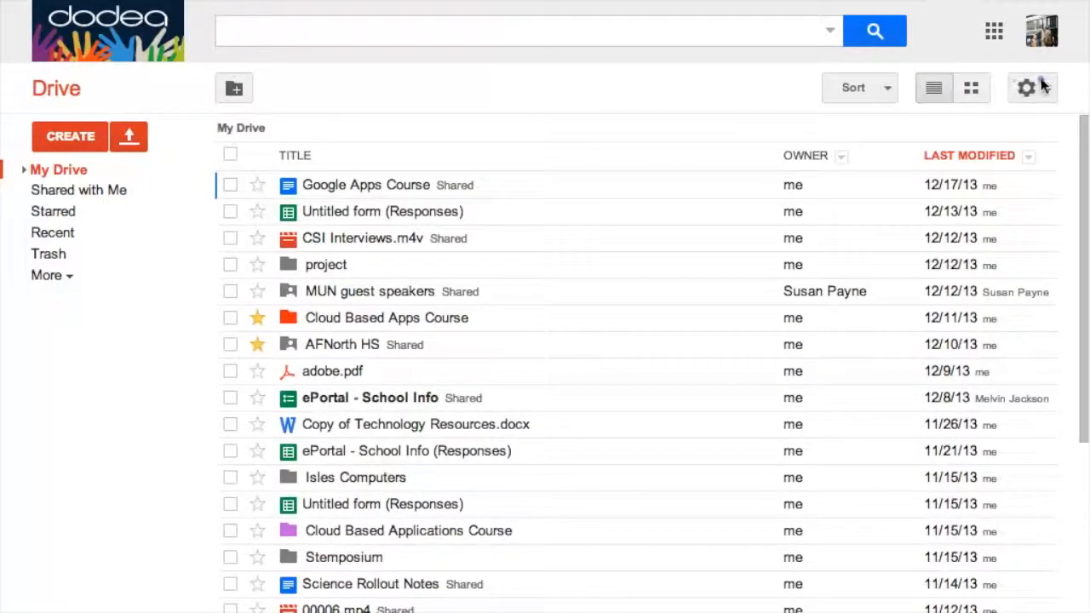
Set the display density of the file list to Cozy and open the Drive settings
{"action": "left_click", "coordinate": [1033, 86]}
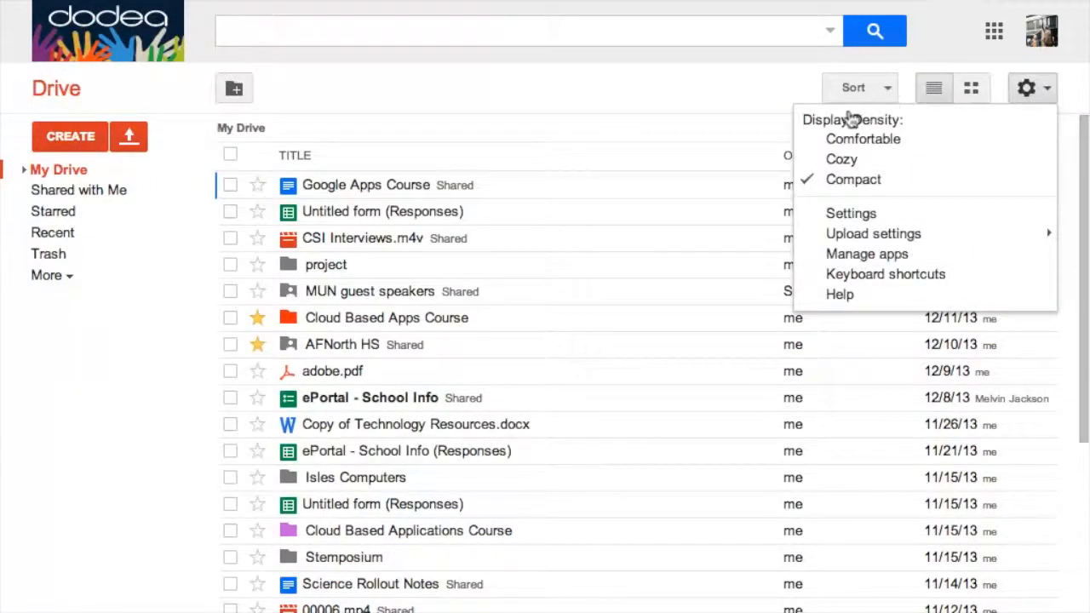
{"action": "left_click", "coordinate": [837, 160]}
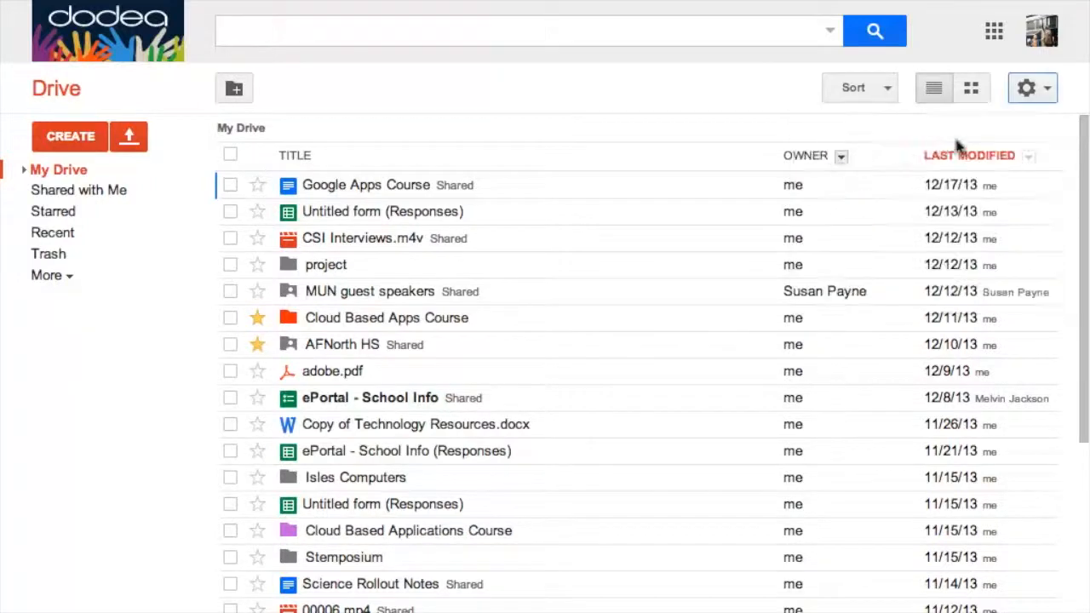
{"action": "left_click", "coordinate": [1045, 86]}
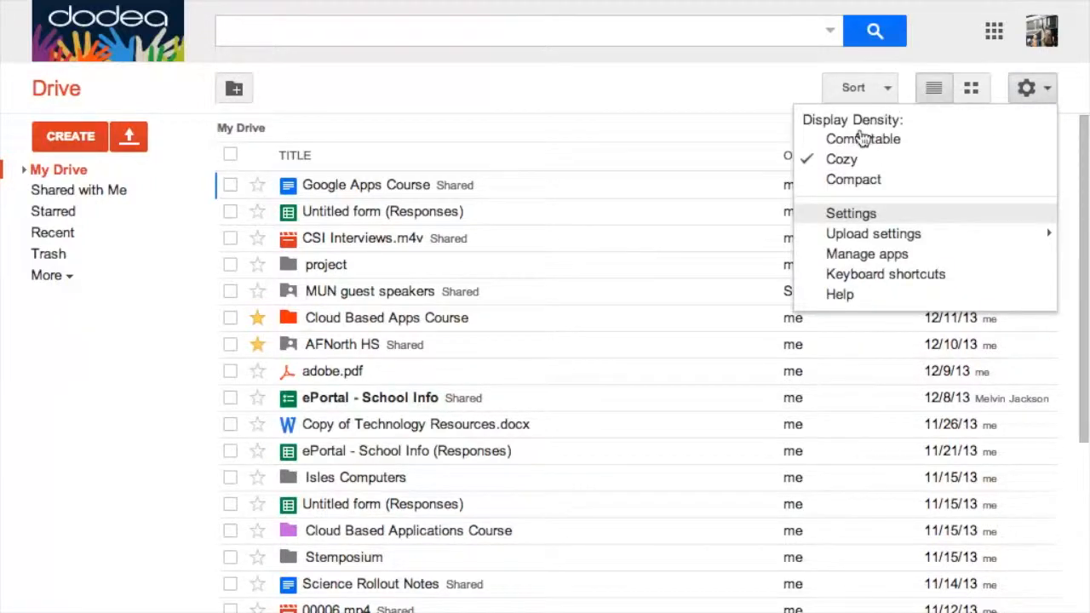
{"action": "left_click", "coordinate": [843, 213]}
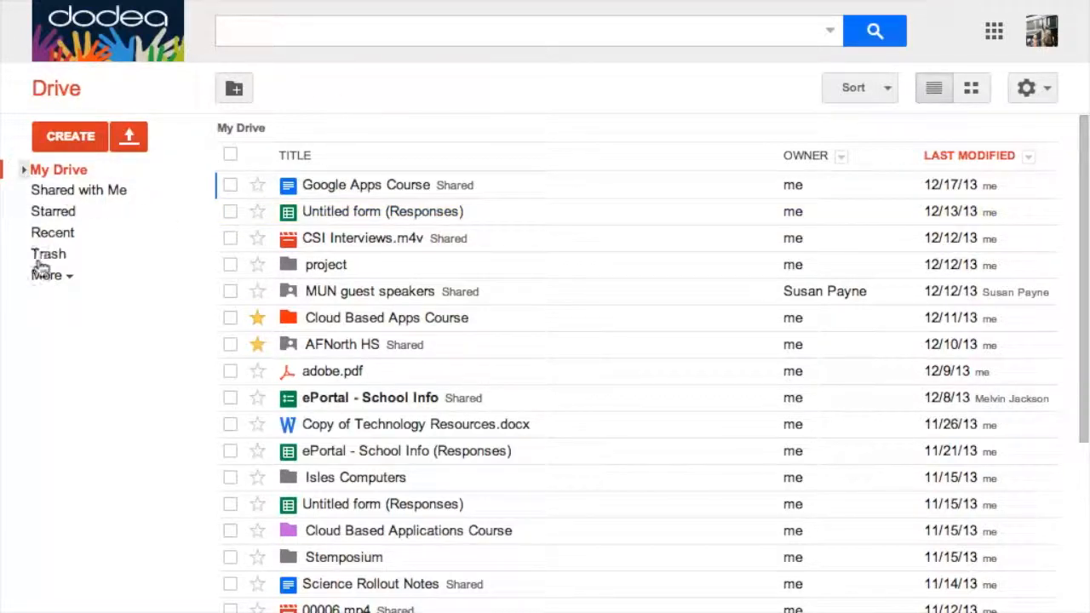
View the files in Shared with Me, return to My Drive, and expand its folder tree
{"action": "left_click", "coordinate": [41, 187]}
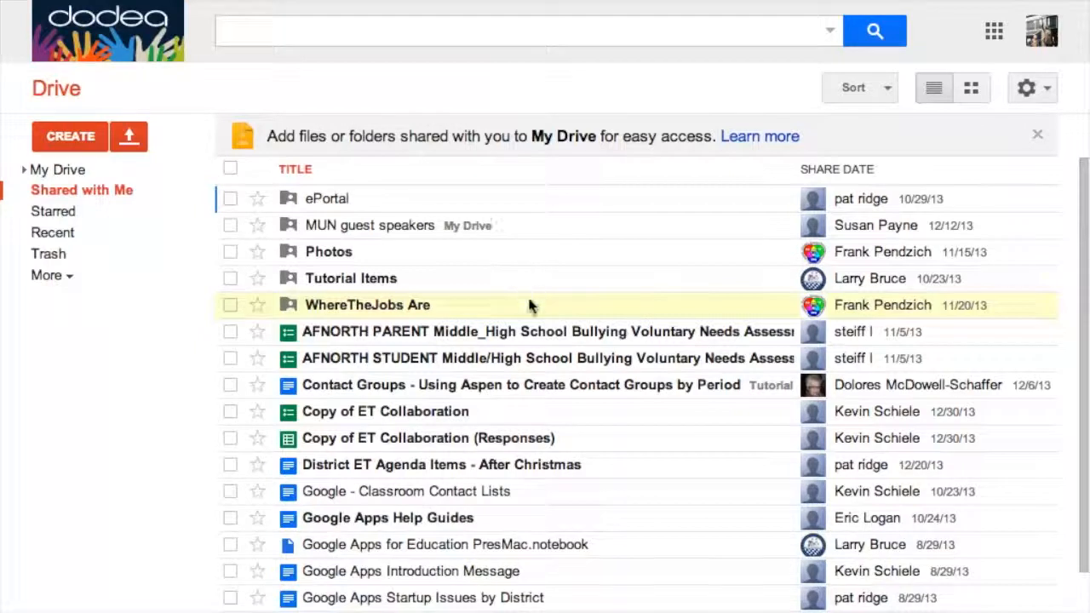
{"action": "left_click", "coordinate": [34, 166]}
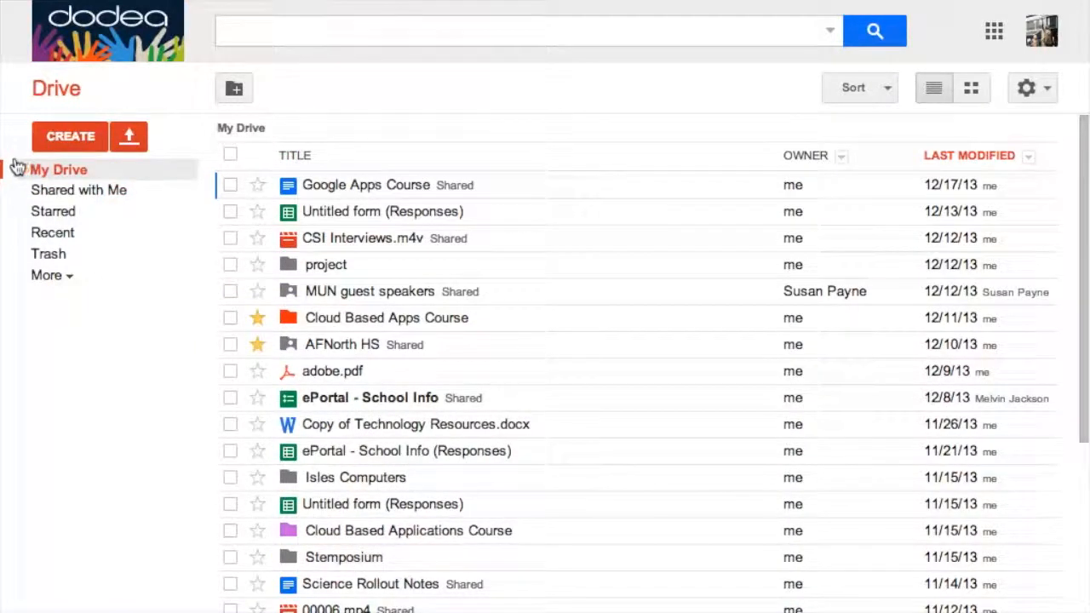
{"action": "left_click", "coordinate": [15, 167]}
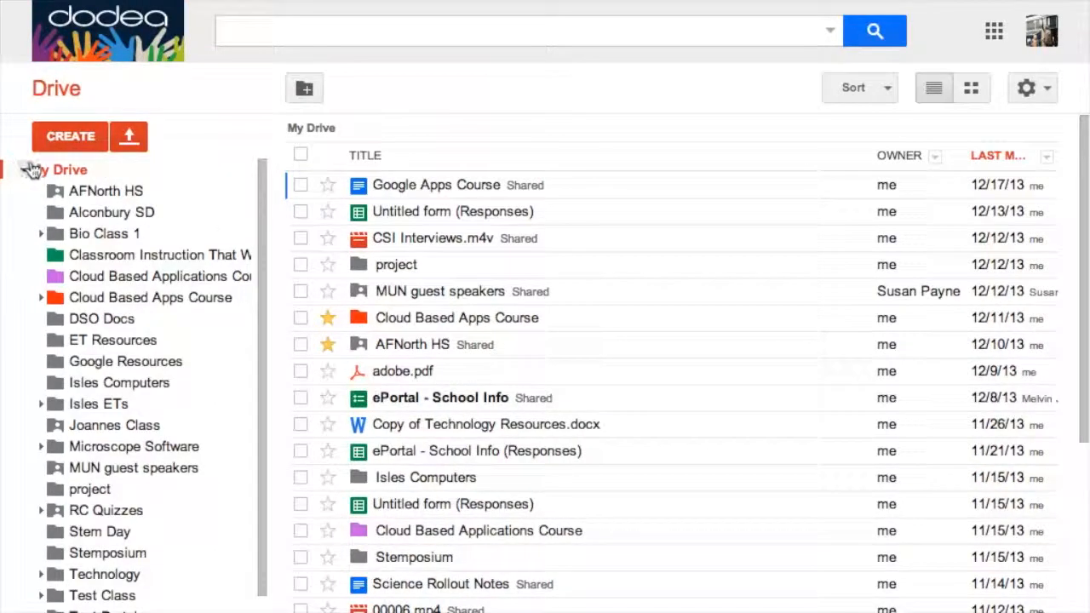
Browse the contents of the Bio Class 1, Classroom Instruction That Works and Cloud Based Apps Course folders
{"action": "left_click", "coordinate": [88, 233]}
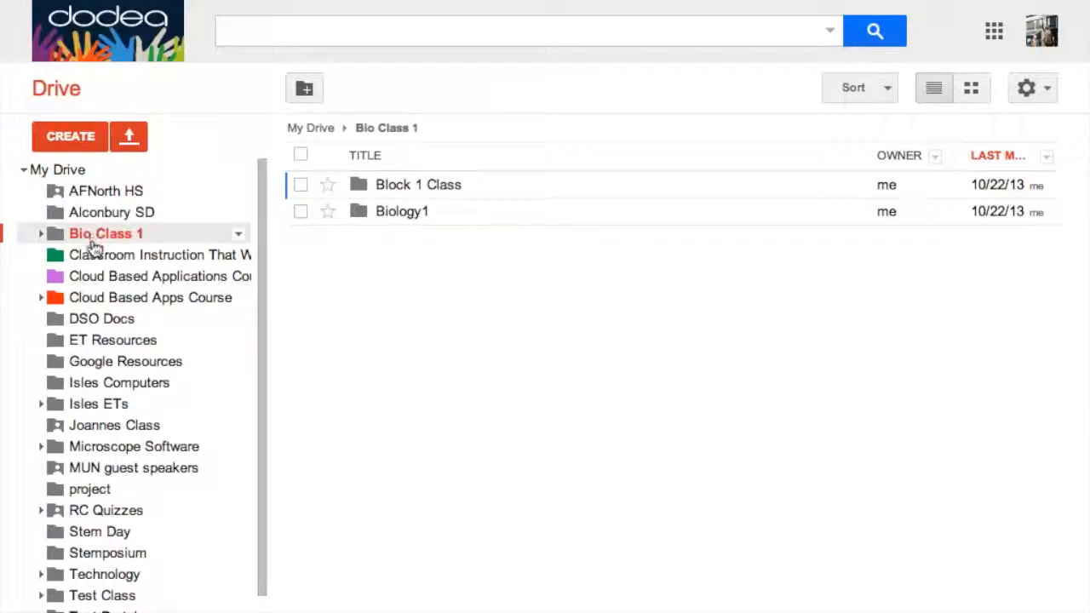
{"action": "left_click", "coordinate": [96, 254]}
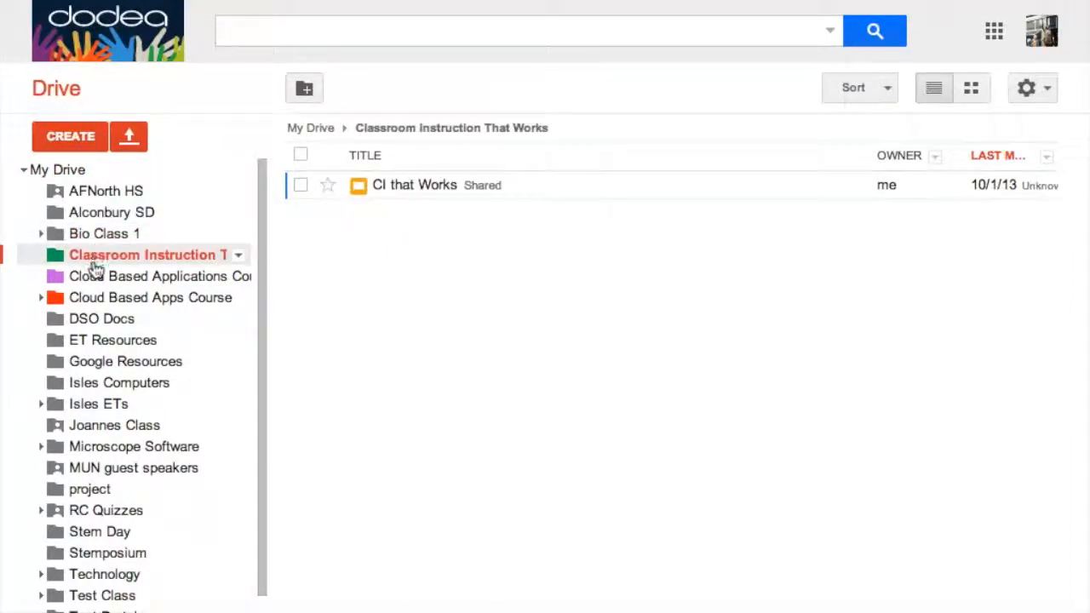
{"action": "left_click", "coordinate": [95, 271]}
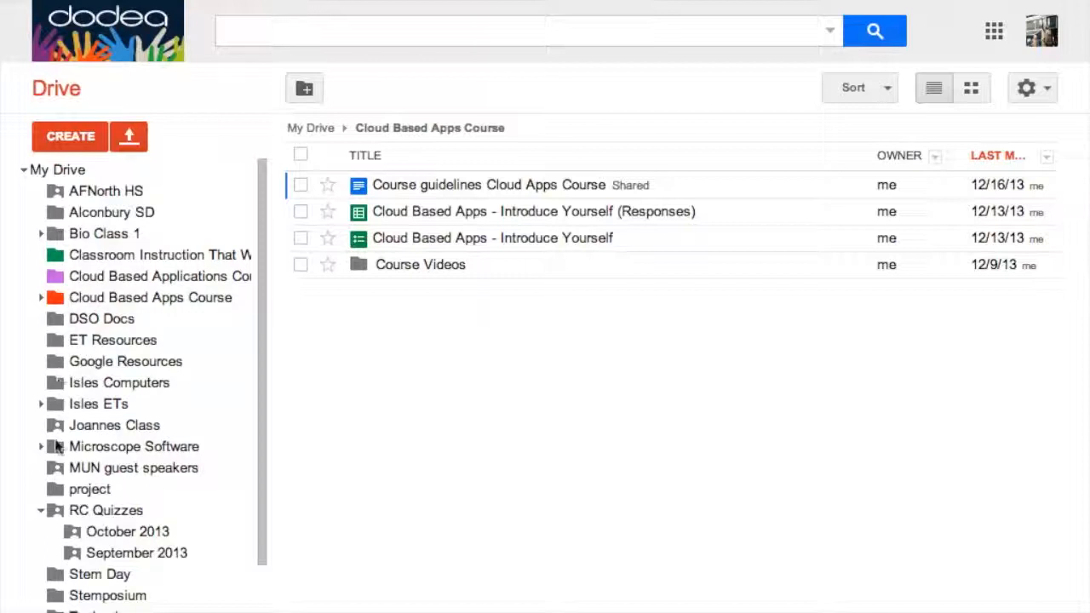
{"action": "left_click_drag", "start_coordinate": [263, 468], "coordinate": [273, 566]}
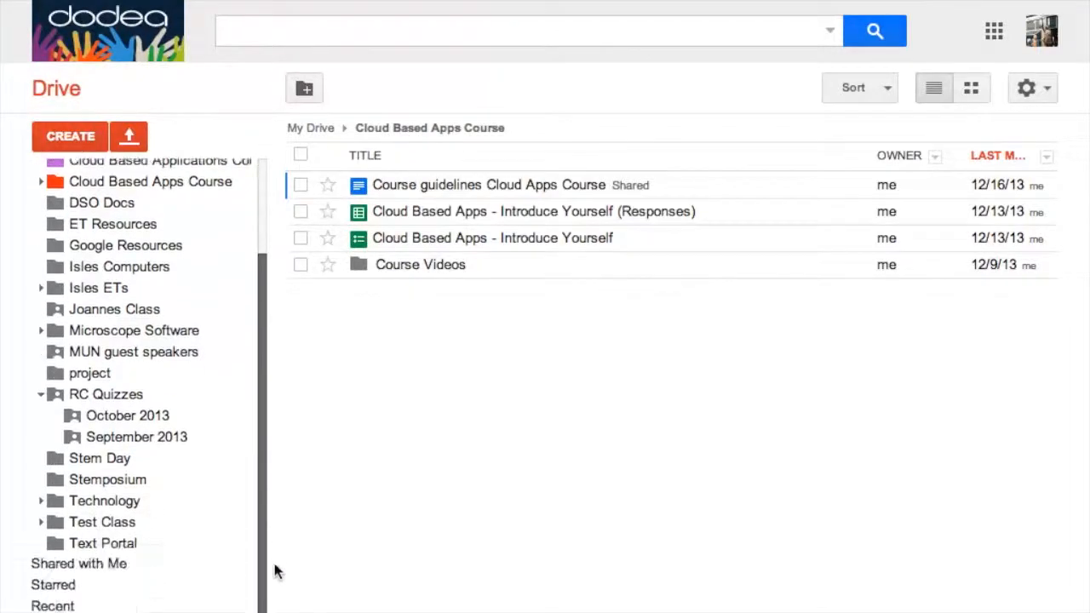
View the folder holding the class list, the October 2013 and September 2013 subfolders, and their parent folder RC Quizzes
{"action": "left_click", "coordinate": [76, 305]}
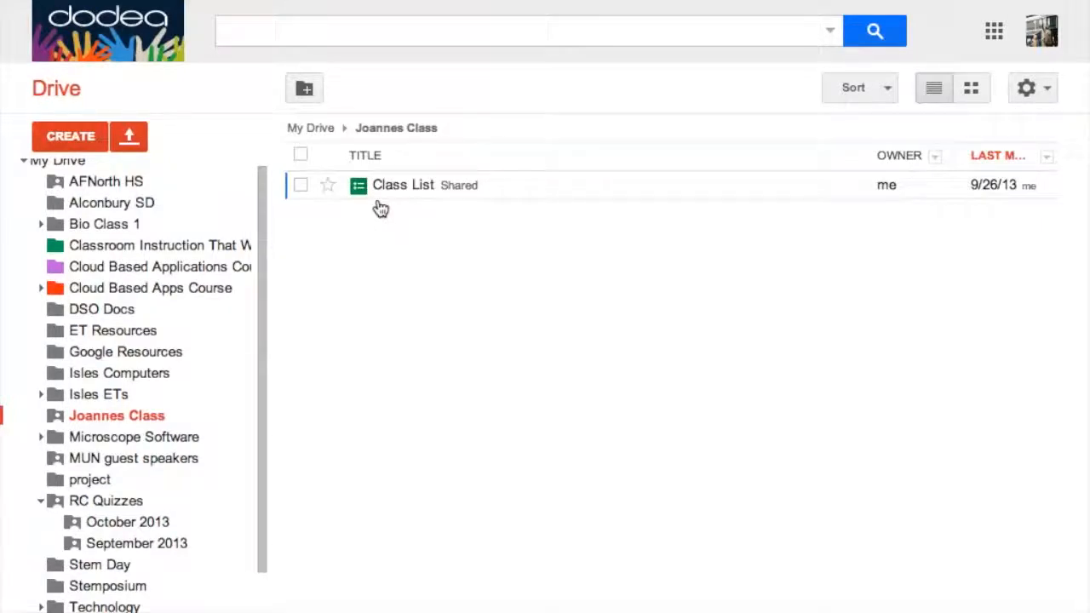
{"action": "left_click", "coordinate": [94, 522]}
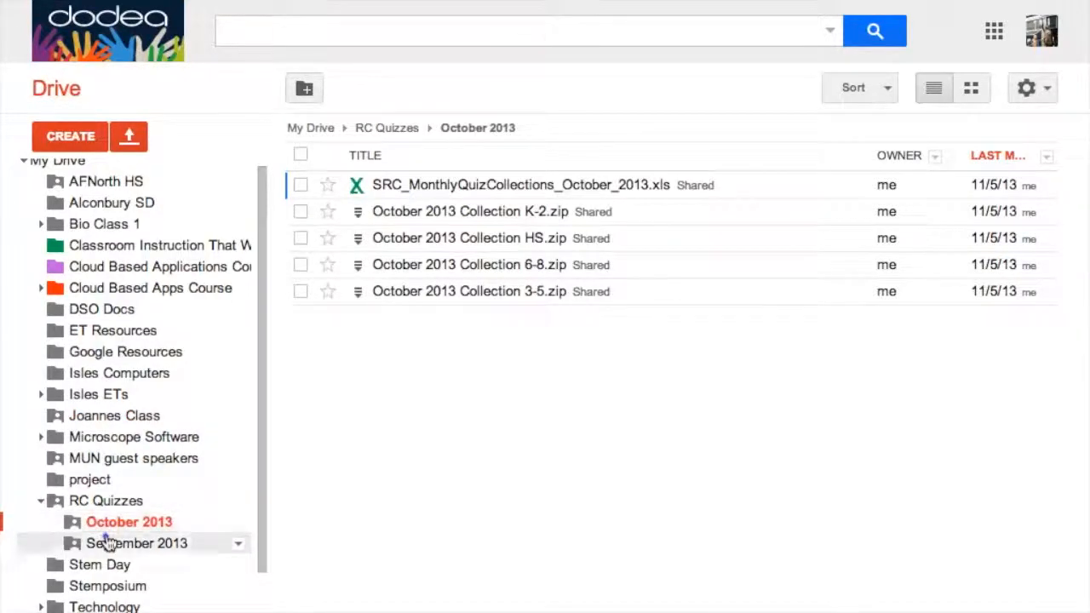
{"action": "left_click", "coordinate": [101, 542]}
{"action": "left_click", "coordinate": [83, 496]}
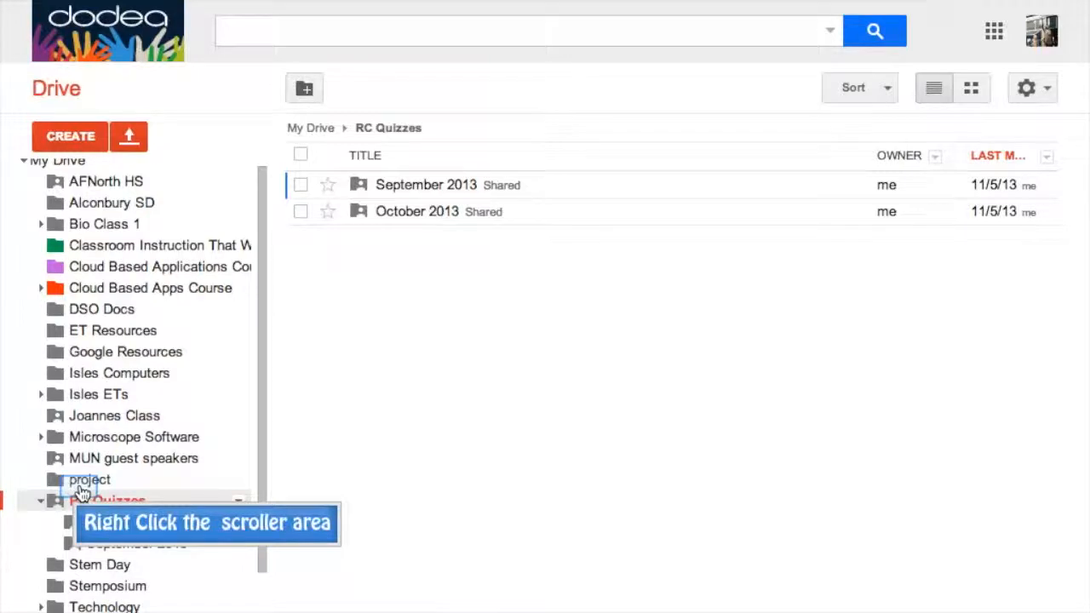
Open the sharing settings of the RC Quizzes folder and its options for changing who has access
{"action": "right_click", "coordinate": [83, 494]}
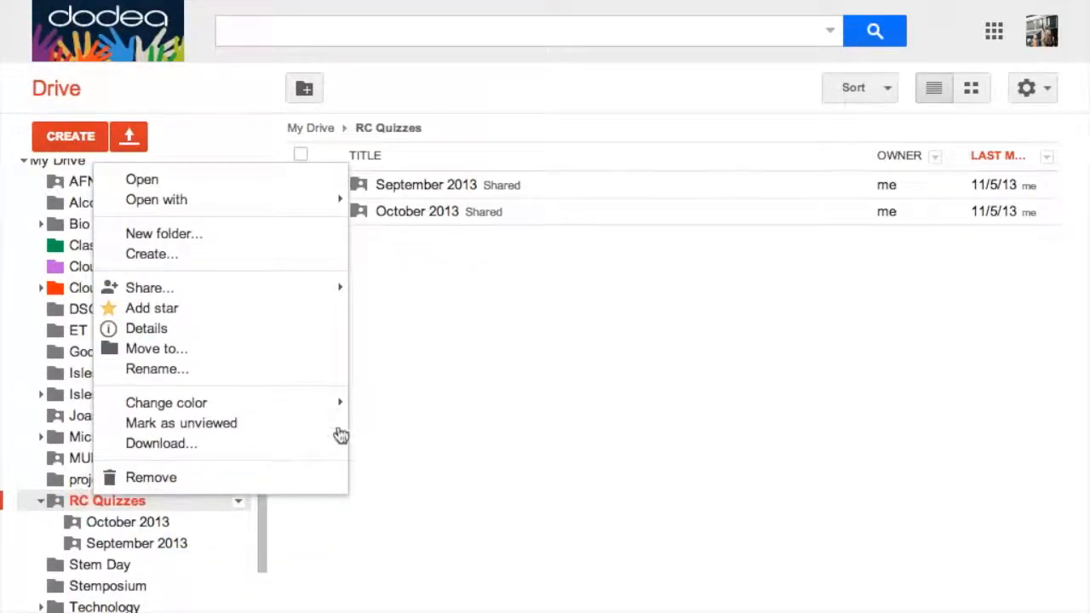
{"action": "left_click", "coordinate": [404, 300]}
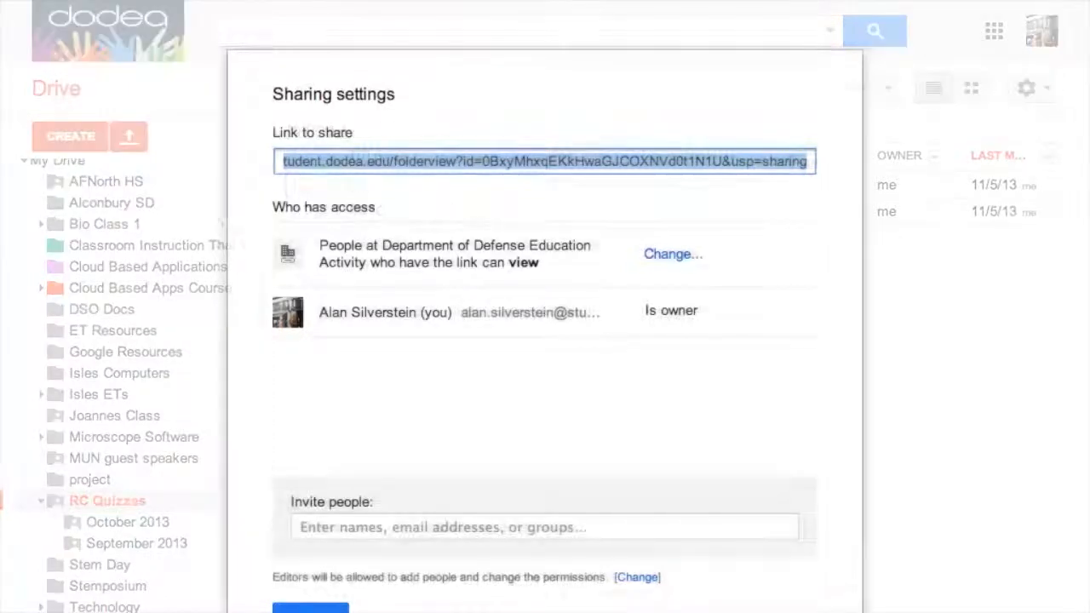
{"action": "left_click", "coordinate": [672, 254]}
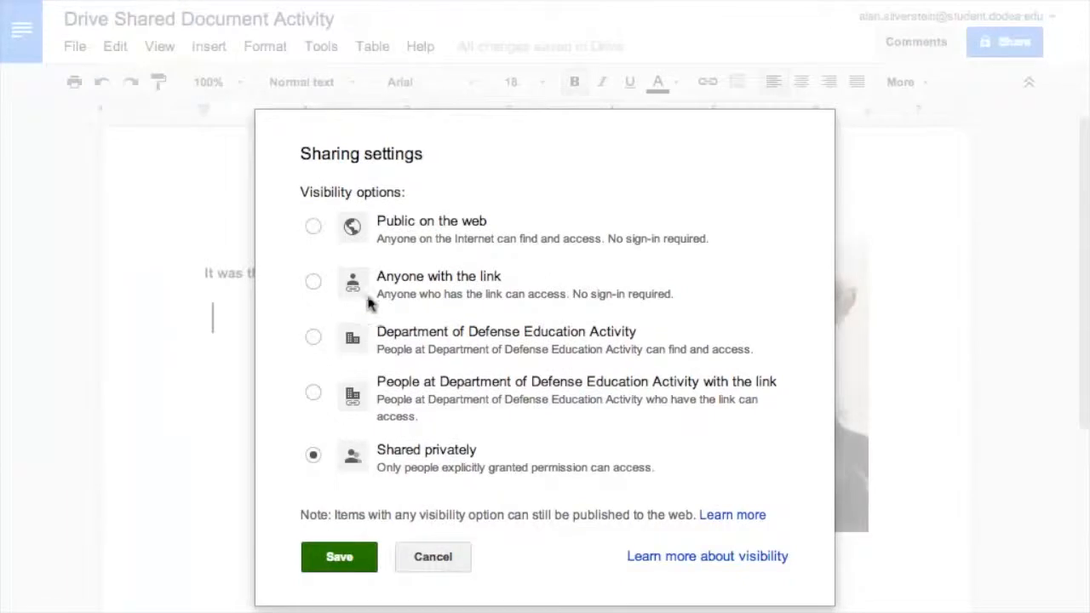
Set the document's visibility to People at Department of Defense Education Activity with the link, with Can edit access
{"action": "left_click", "coordinate": [312, 392]}
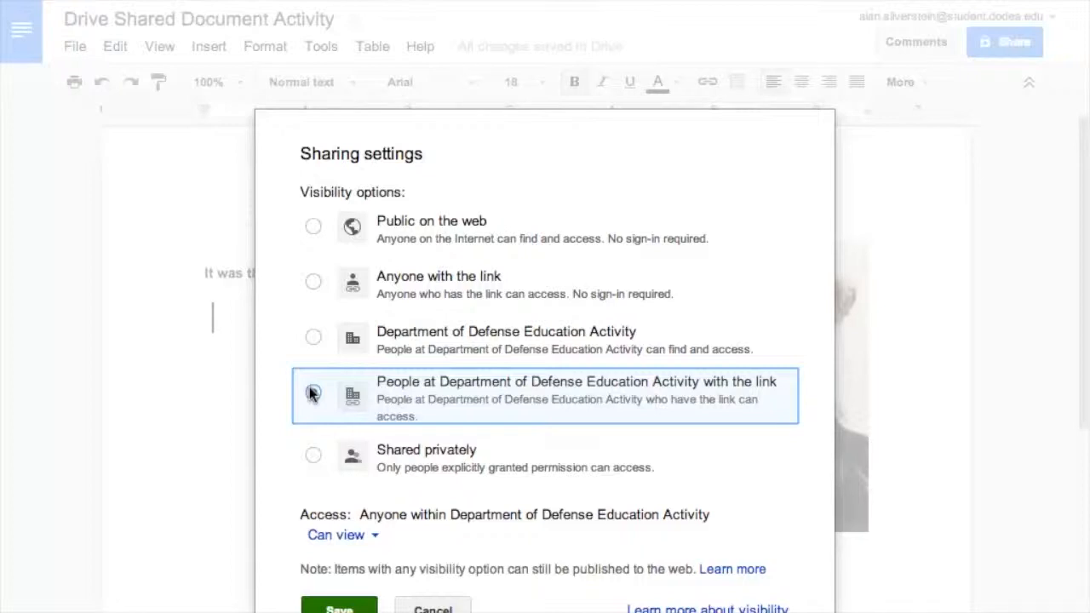
{"action": "left_click", "coordinate": [312, 392]}
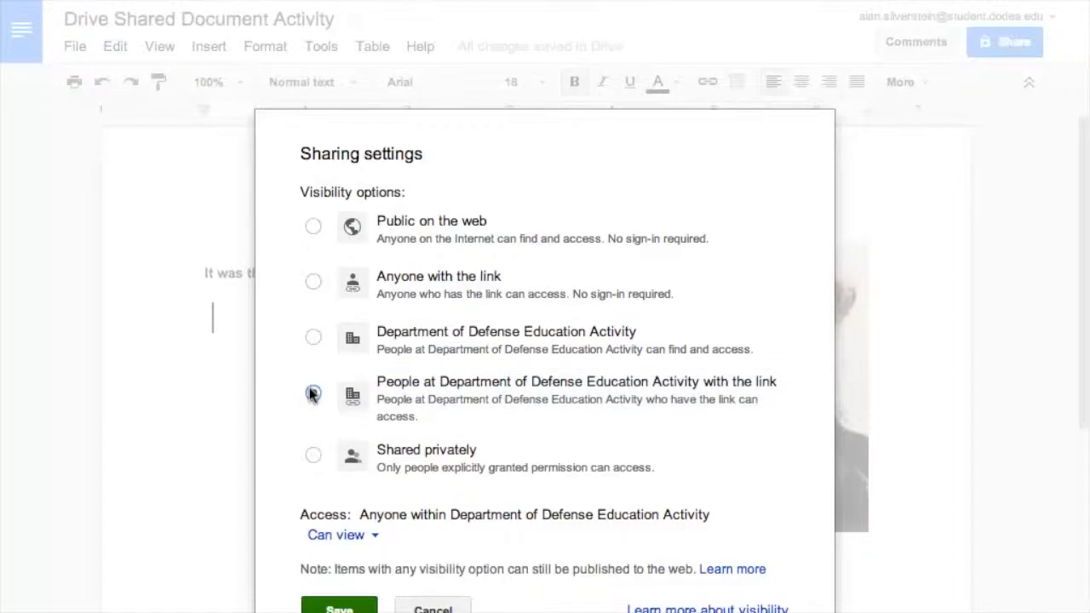
{"action": "left_click", "coordinate": [312, 454]}
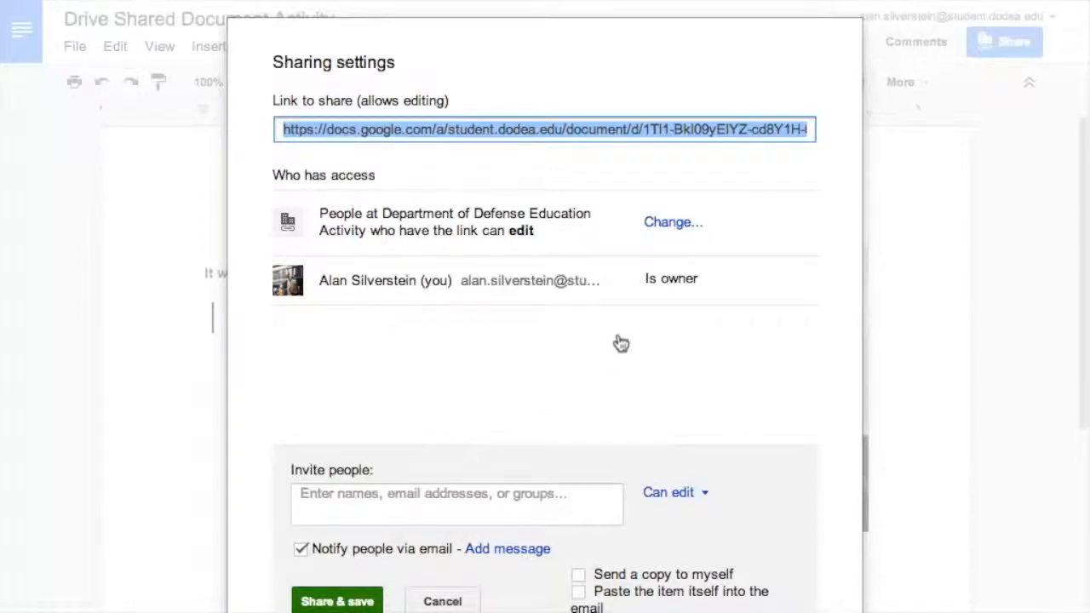
Review the access levels available for people with the document link, and leave the visibility options without saving
{"action": "left_click", "coordinate": [653, 220]}
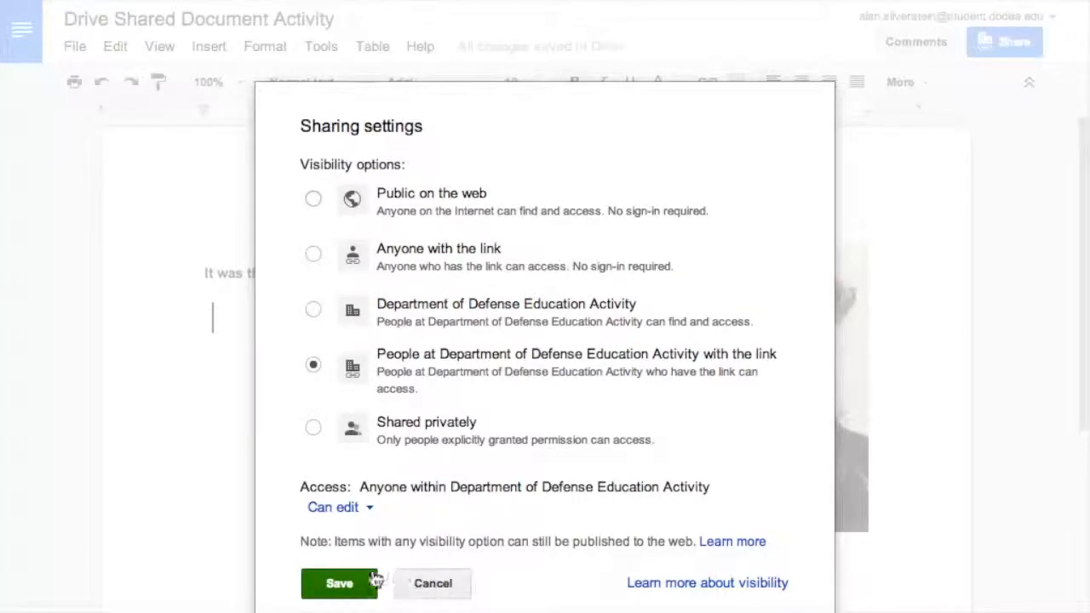
{"action": "left_click", "coordinate": [328, 507]}
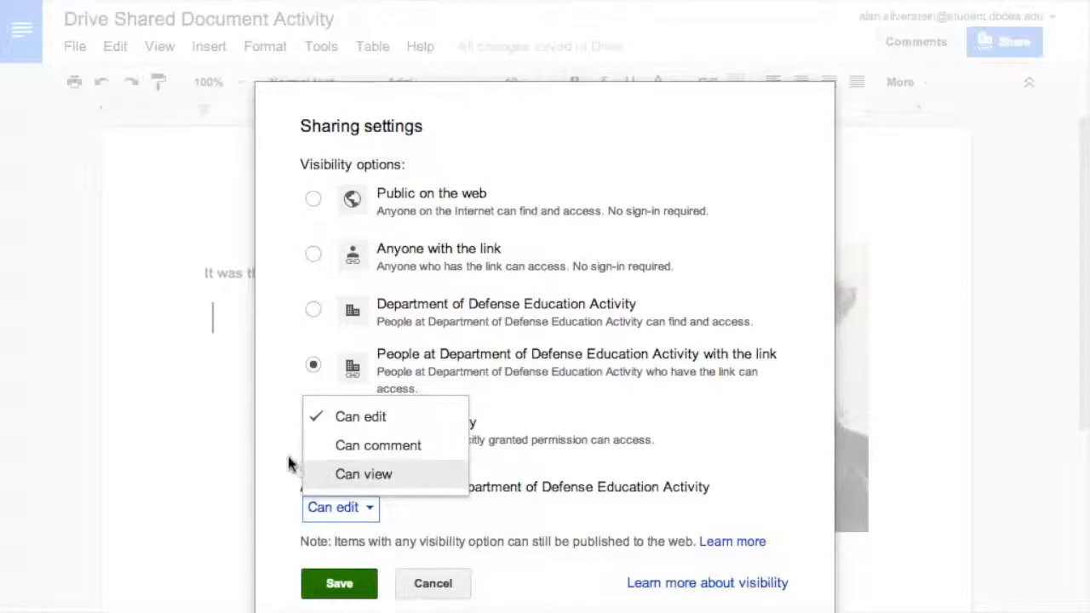
{"action": "left_click", "coordinate": [430, 584]}
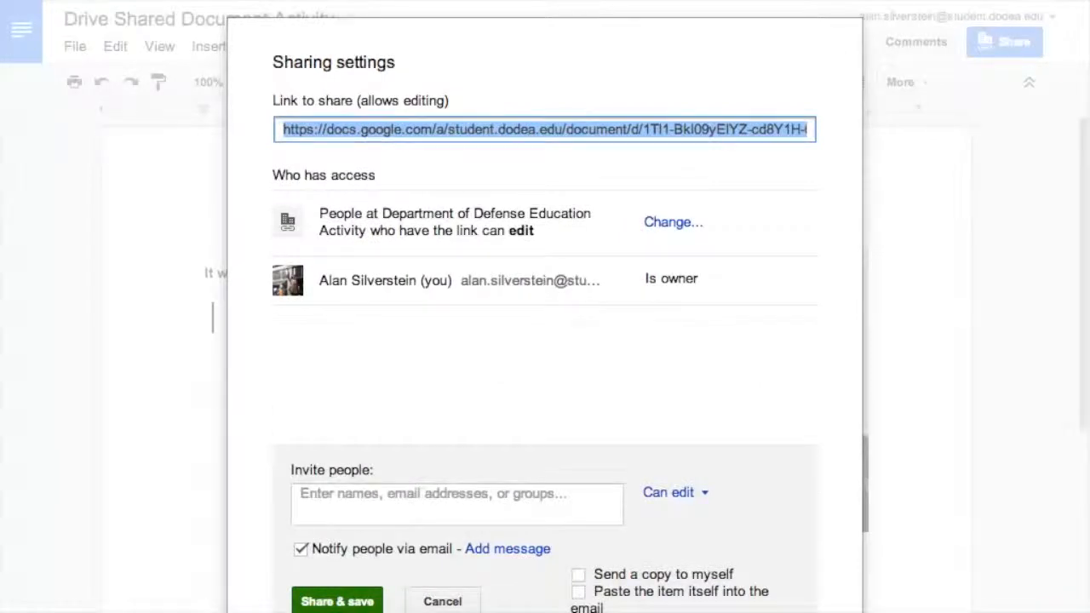